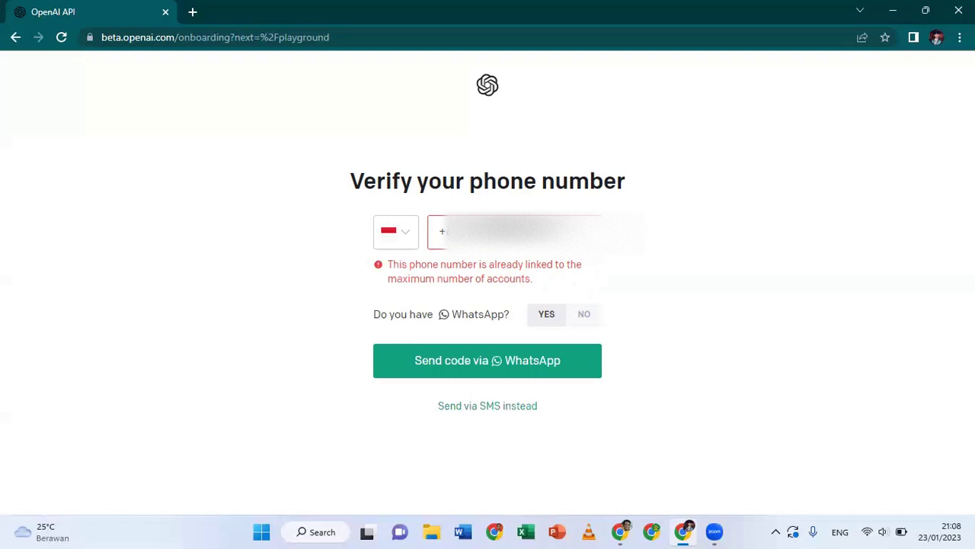
Step: Correct the rejected phone number and have the verification code sent via WhatsApp
{"action": "left_click", "coordinate": [514, 232]}
{"action": "key", "text": "BackSpace"}
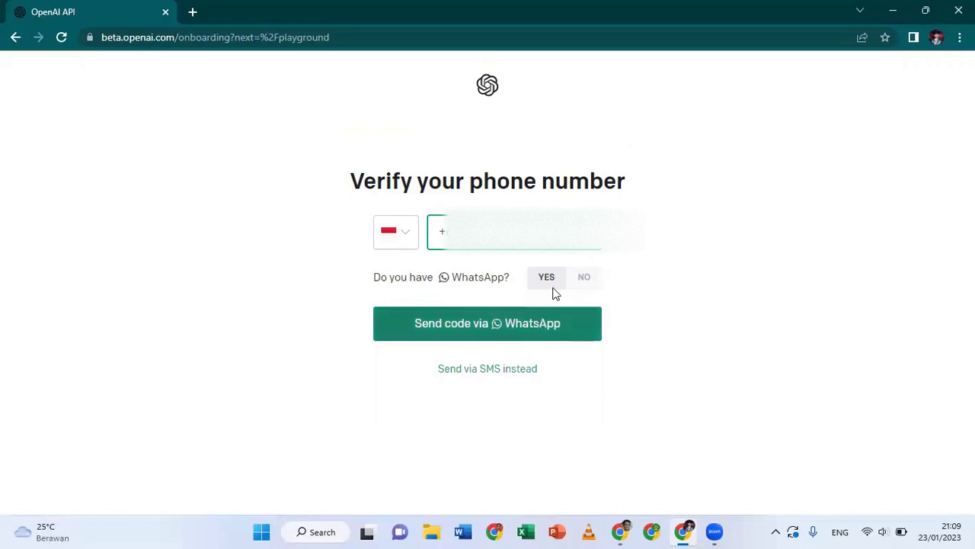
{"action": "left_click", "coordinate": [528, 326]}
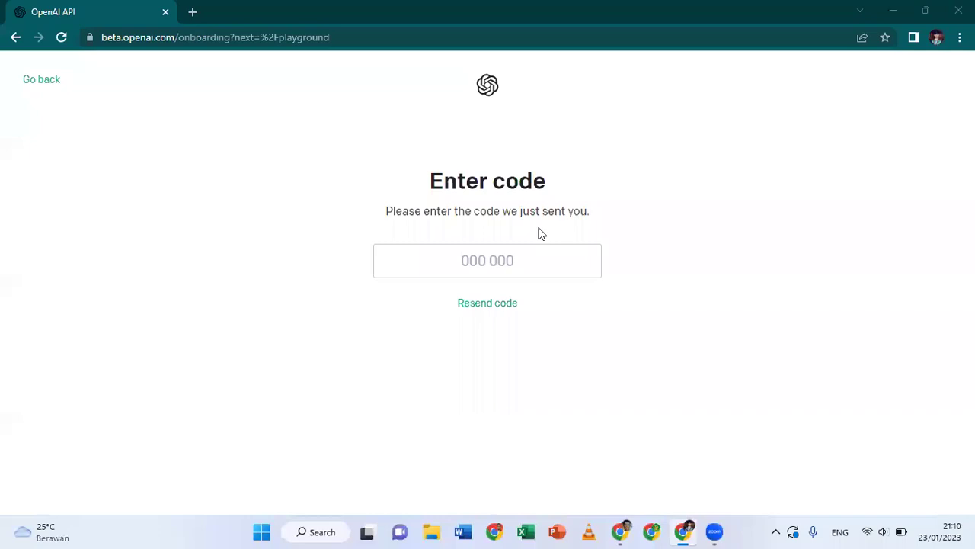
Step: Enter the six-digit verification code received on WhatsApp
{"action": "left_click", "coordinate": [504, 254]}
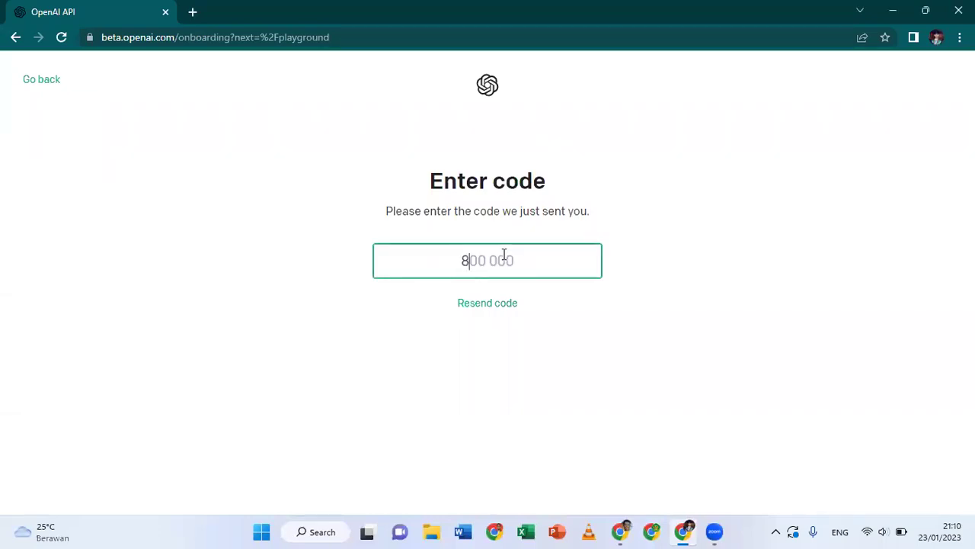
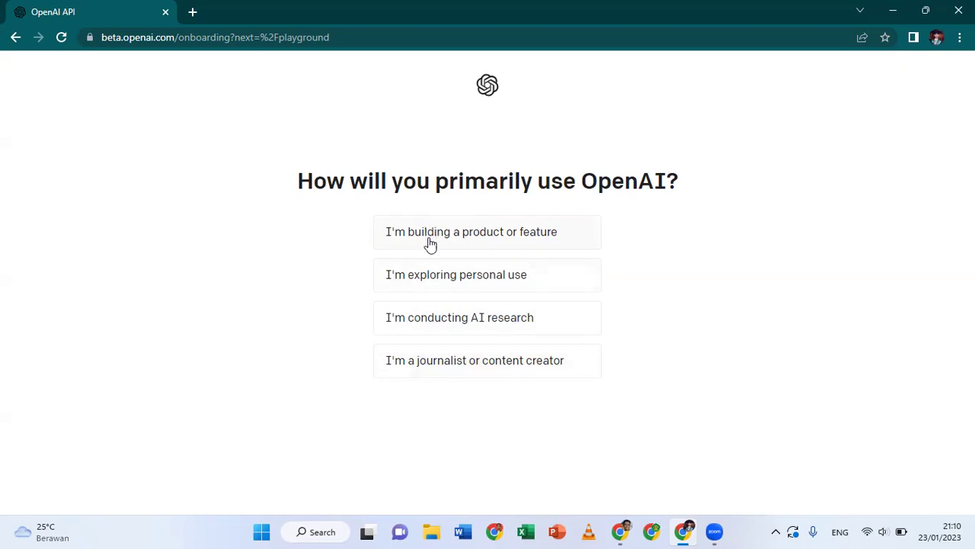
Step: Choose 'I'm exploring personal use' as the primary way to use OpenAI
{"action": "left_click", "coordinate": [436, 286]}
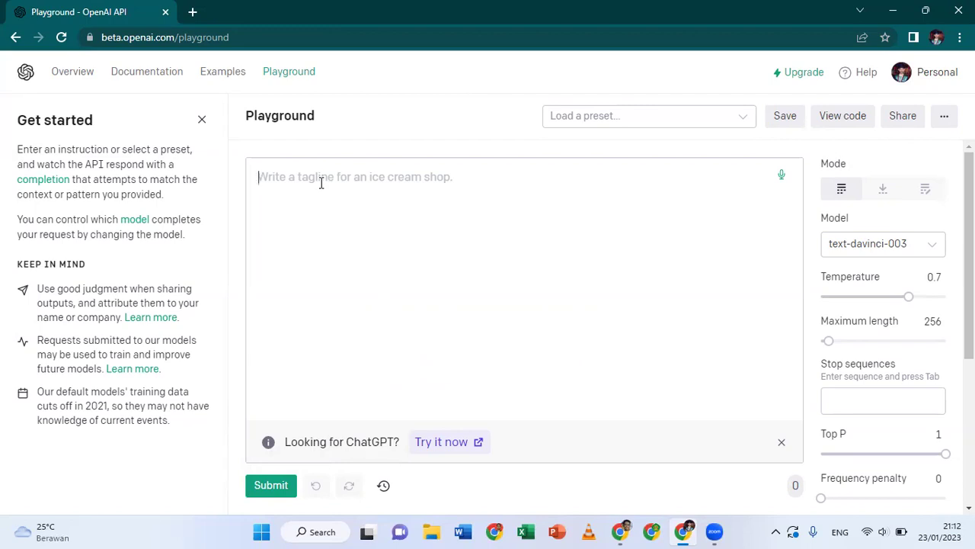
Step: Enter the prompt 'Write an essay about emergency remote teaching' in the Playground
{"action": "type", "text": "Write an ess"}
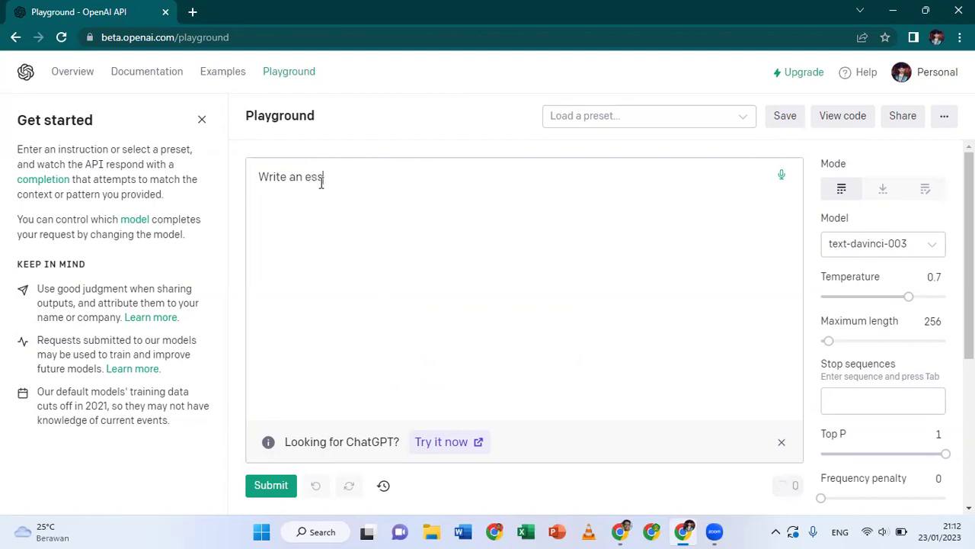
{"action": "type", "text": "ay about emergency"}
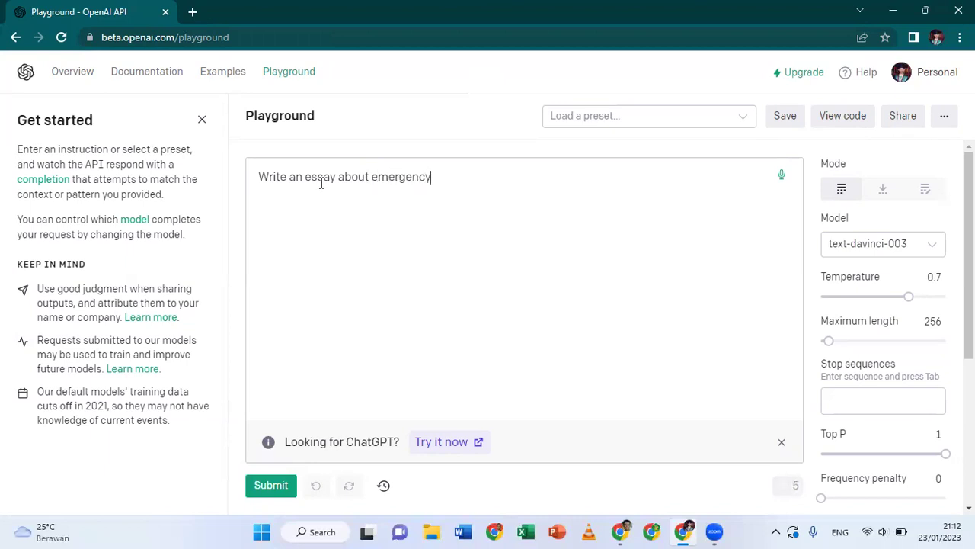
{"action": "type", "text": " remote teaching"}
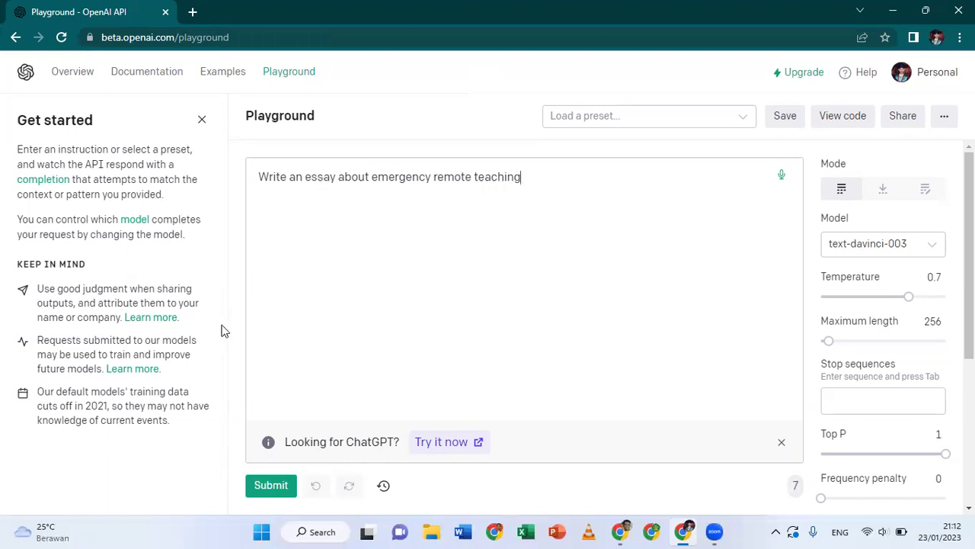
Step: Submit the essay prompt and continue the completion until the essay ends at 403 tokens
{"action": "left_click", "coordinate": [266, 488]}
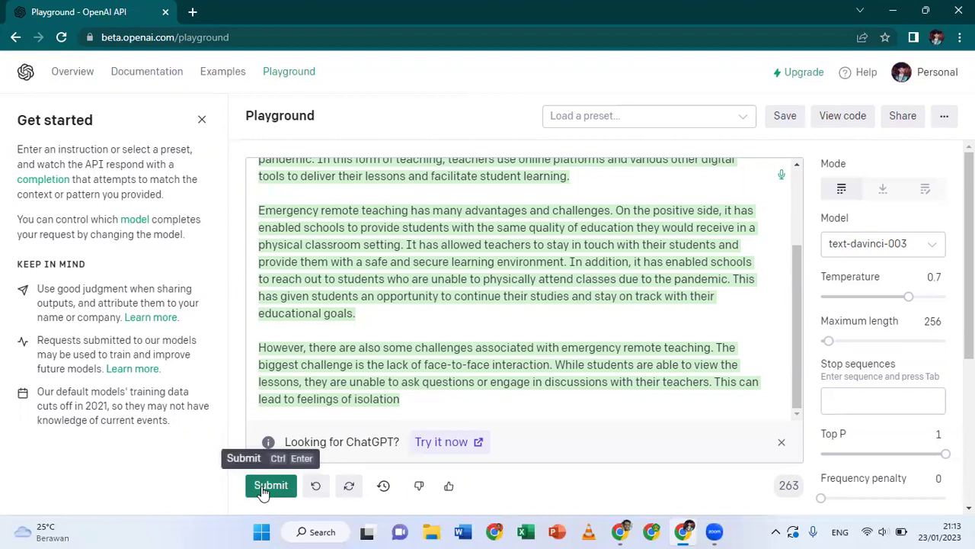
{"action": "left_click", "coordinate": [263, 487]}
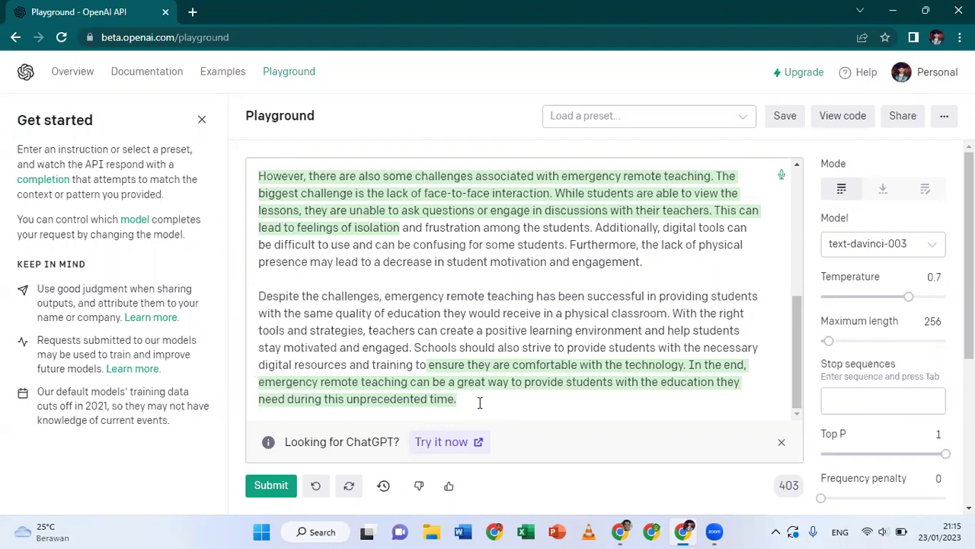
{"action": "scroll", "coordinate": [479, 402], "scroll_direction": "up", "scroll_amount": 10}
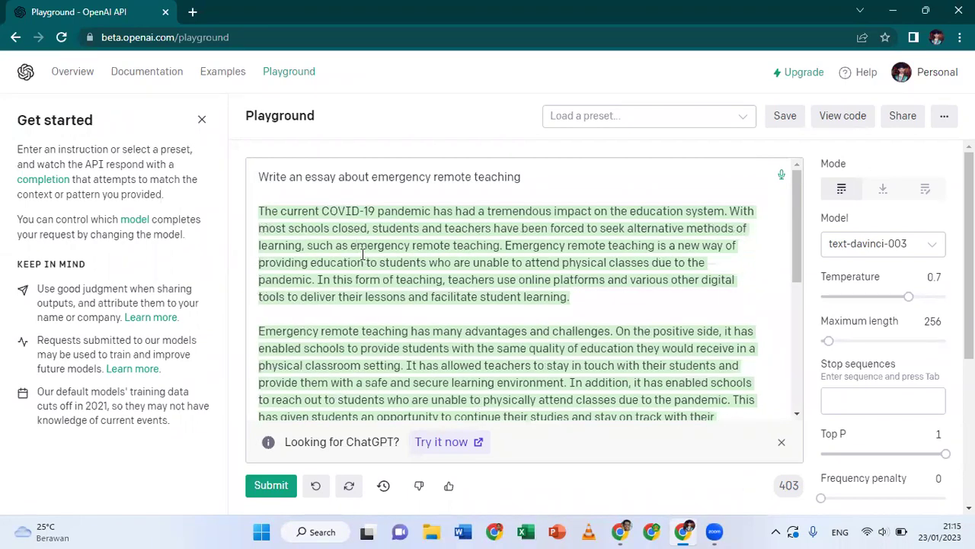
{"action": "scroll", "coordinate": [363, 255], "scroll_direction": "down", "scroll_amount": 5}
{"action": "scroll", "coordinate": [363, 255], "scroll_direction": "down", "scroll_amount": 3}
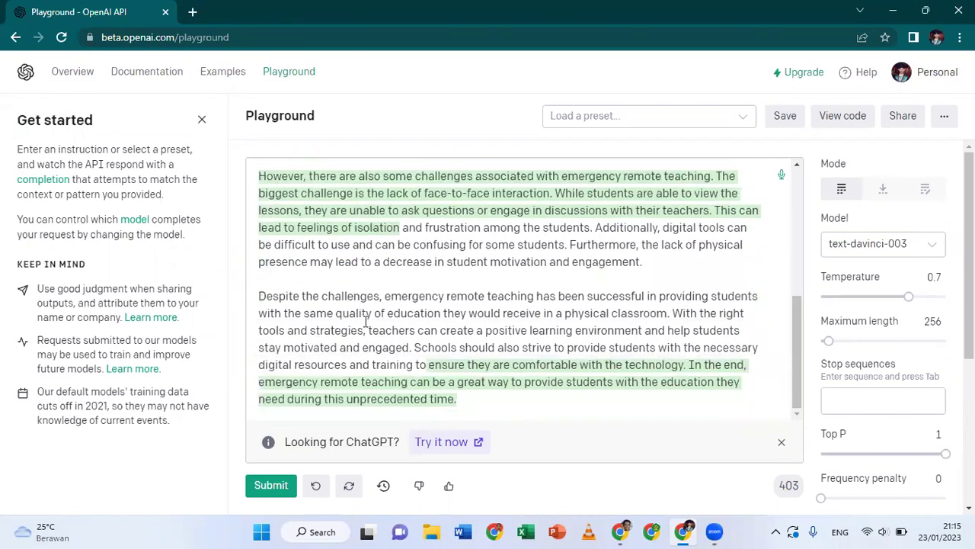
{"action": "scroll", "coordinate": [367, 321], "scroll_direction": "up", "scroll_amount": 8}
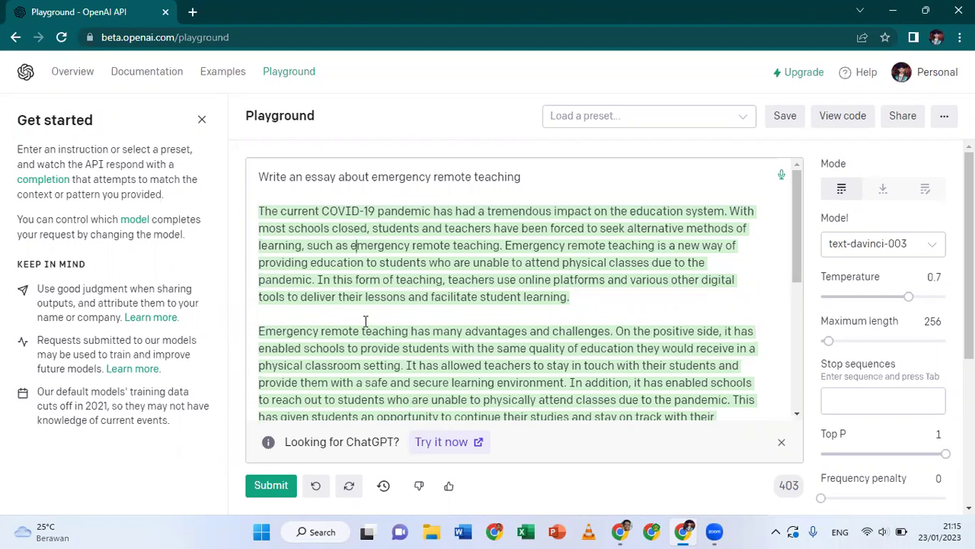
{"action": "scroll", "coordinate": [366, 321], "scroll_direction": "down", "scroll_amount": 8}
{"action": "scroll", "coordinate": [365, 321], "scroll_direction": "up", "scroll_amount": 8}
{"action": "scroll", "coordinate": [293, 252], "scroll_direction": "down", "scroll_amount": 4}
{"action": "scroll", "coordinate": [294, 252], "scroll_direction": "down", "scroll_amount": 1}
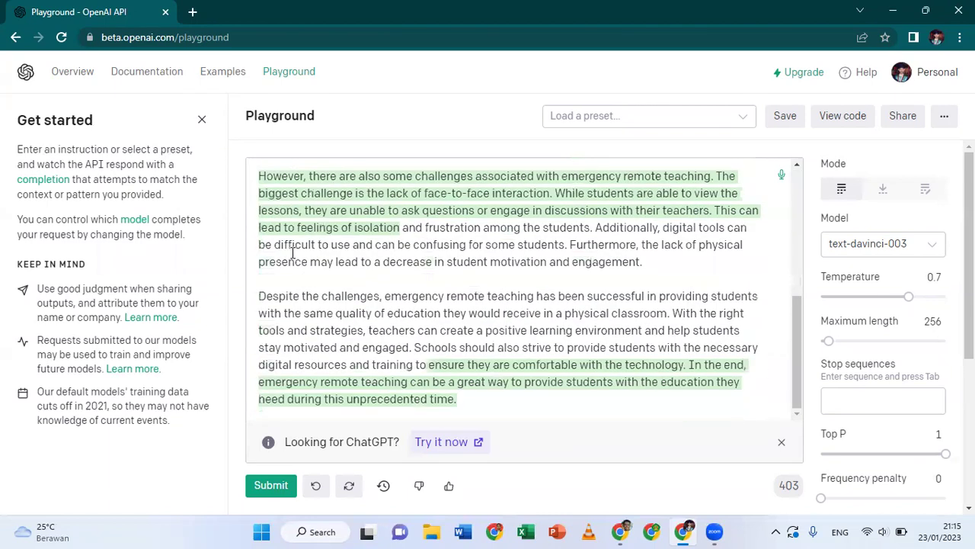
{"action": "scroll", "coordinate": [293, 253], "scroll_direction": "up", "scroll_amount": 5}
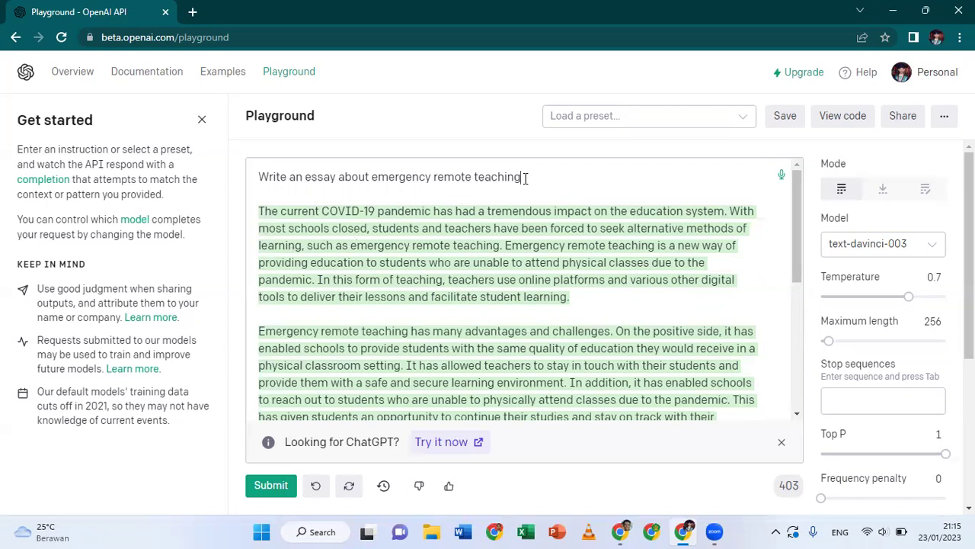
Step: Clear the essay from the editor and enter the new prompt 'Buat artikel tentang pembelajaran mandiri'
{"action": "key", "text": "ctrl+a"}
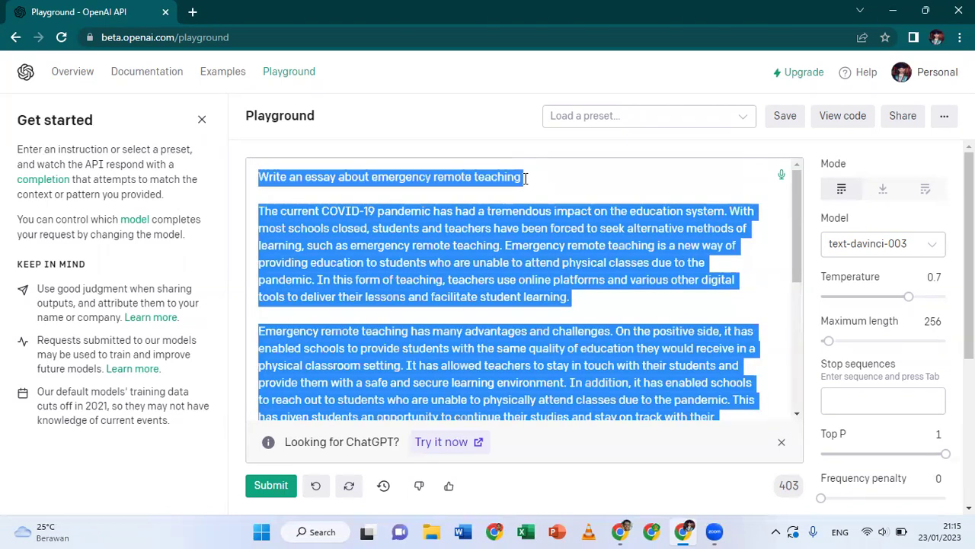
{"action": "key", "text": "BackSpace"}
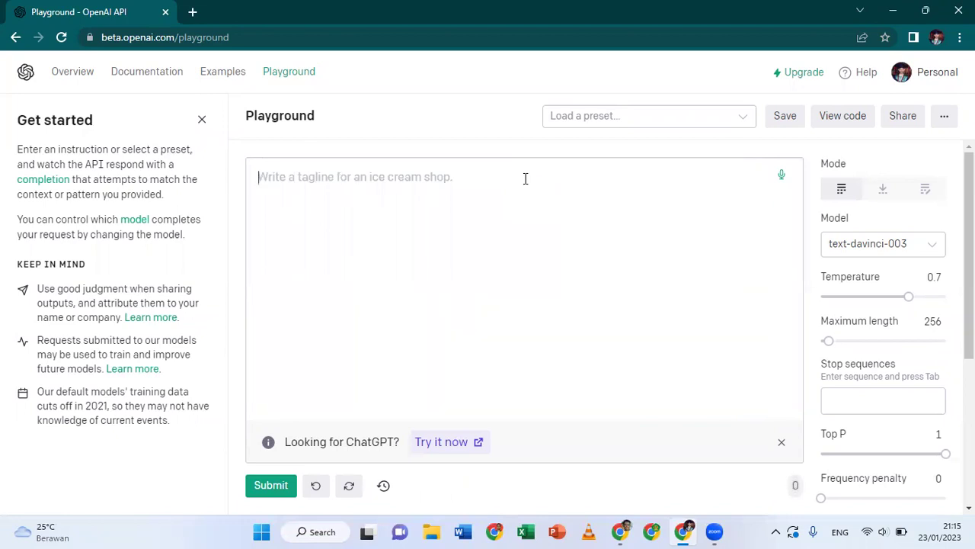
{"action": "type", "text": "Buat"}
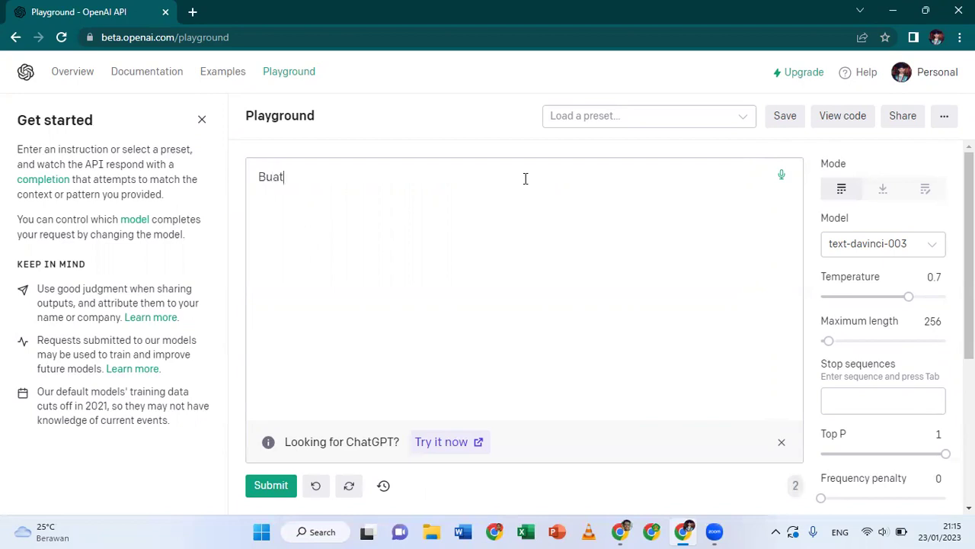
{"action": "type", "text": " artikel "}
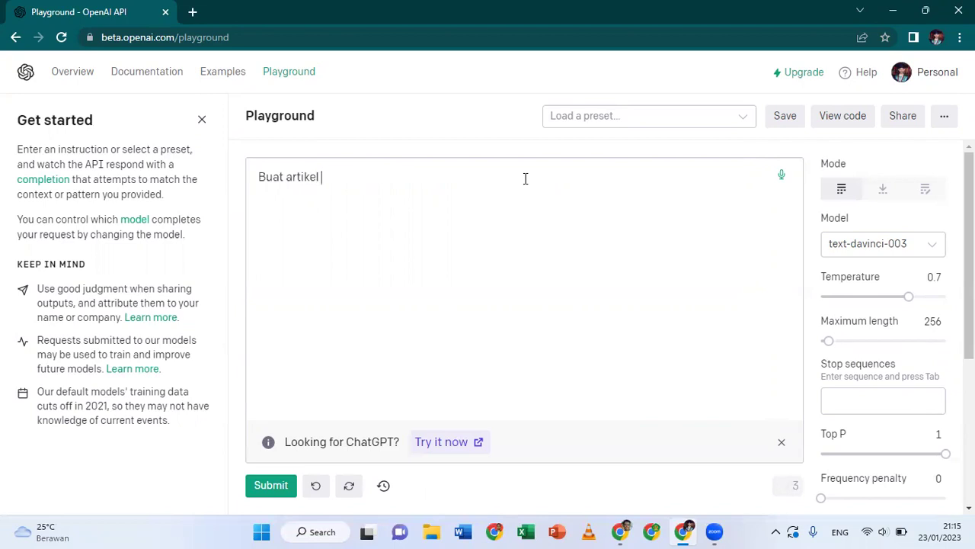
{"action": "type", "text": "tentang pemb"}
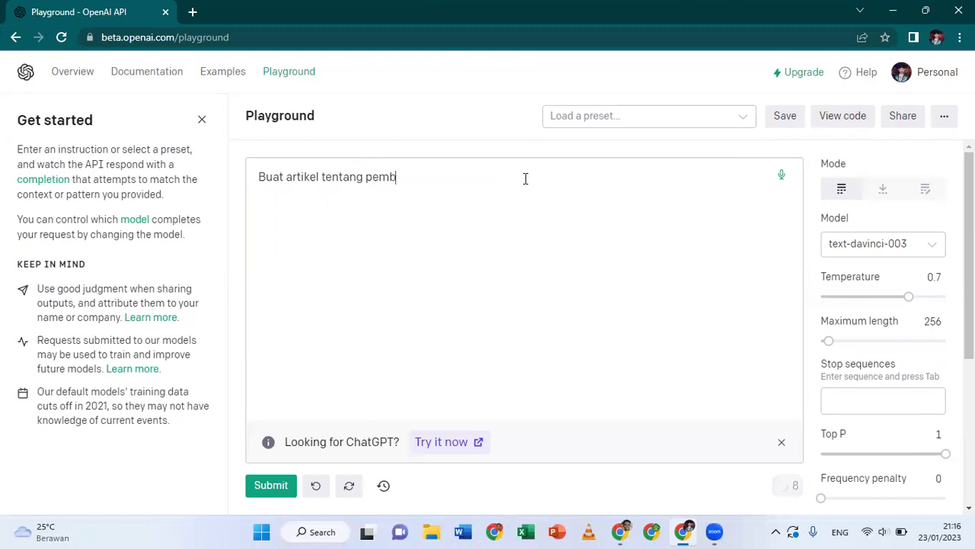
{"action": "type", "text": "elajaran mandiri"}
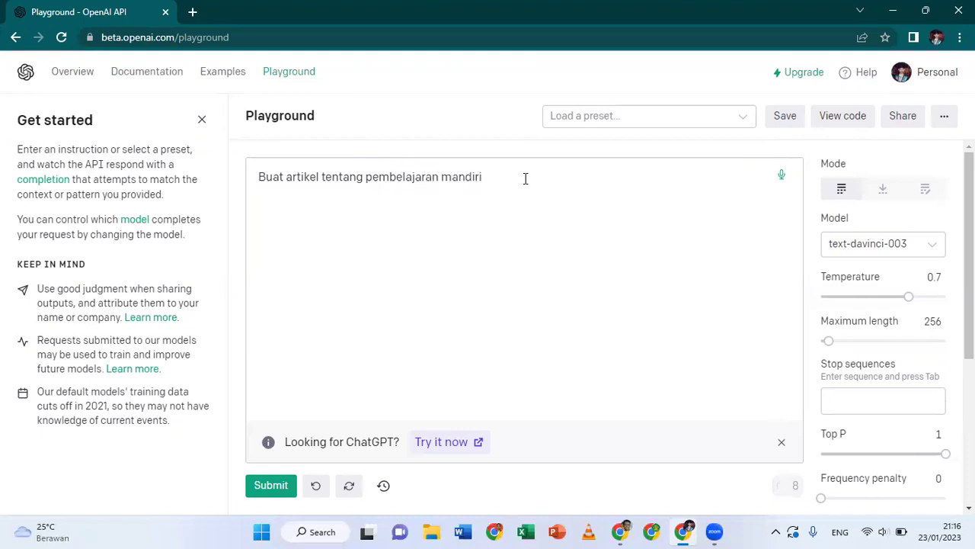
Step: Generate the Indonesian article, then request a continuation that fails as the model is overloaded
{"action": "left_click", "coordinate": [271, 486]}
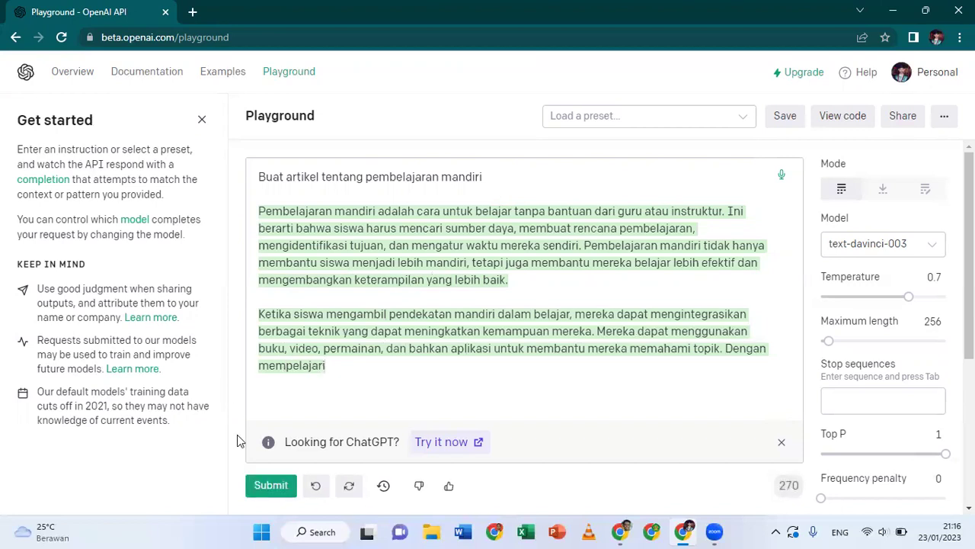
{"action": "left_click", "coordinate": [268, 485]}
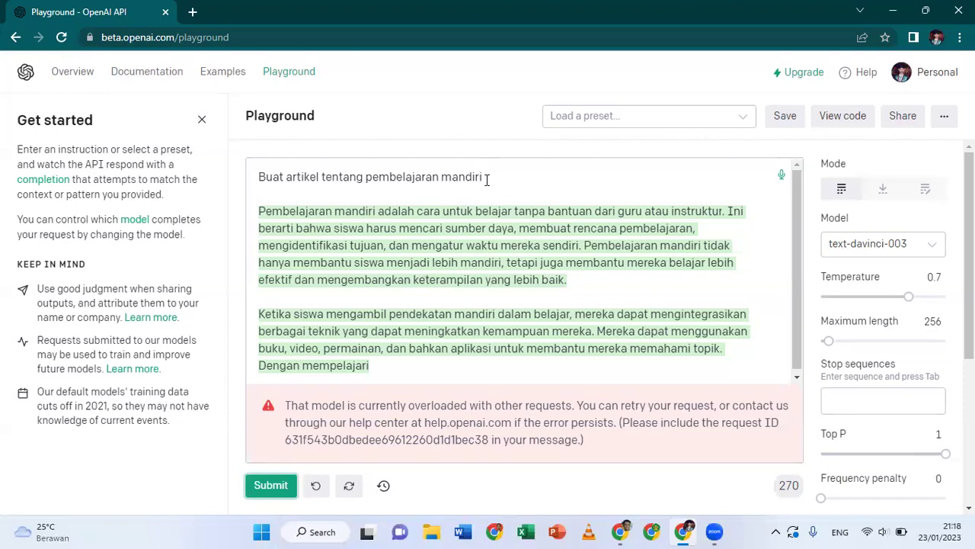
Step: Select and delete all the Indonesian article text, leaving the editor at 0 tokens
{"action": "left_click", "coordinate": [784, 180]}
{"action": "key", "text": "ctrl+a"}
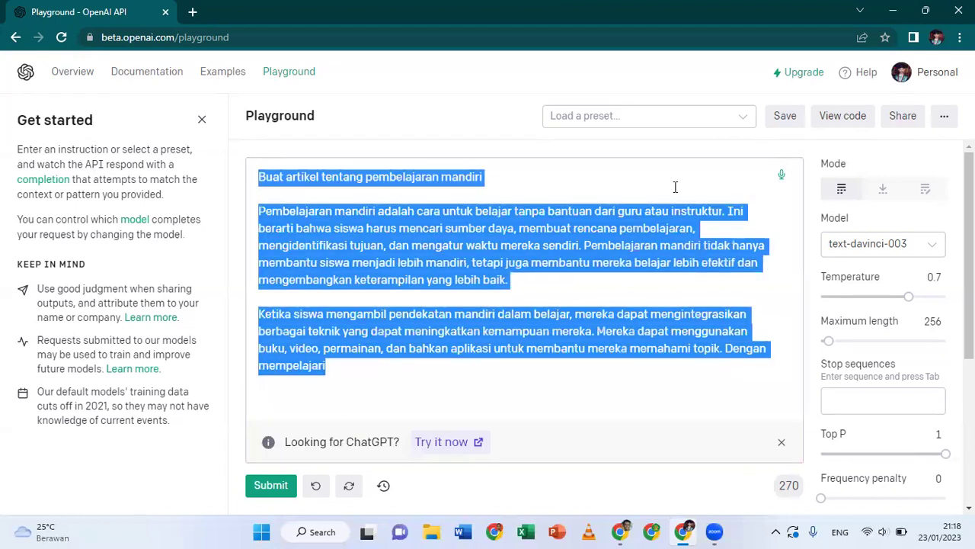
{"action": "key", "text": "BackSpace"}
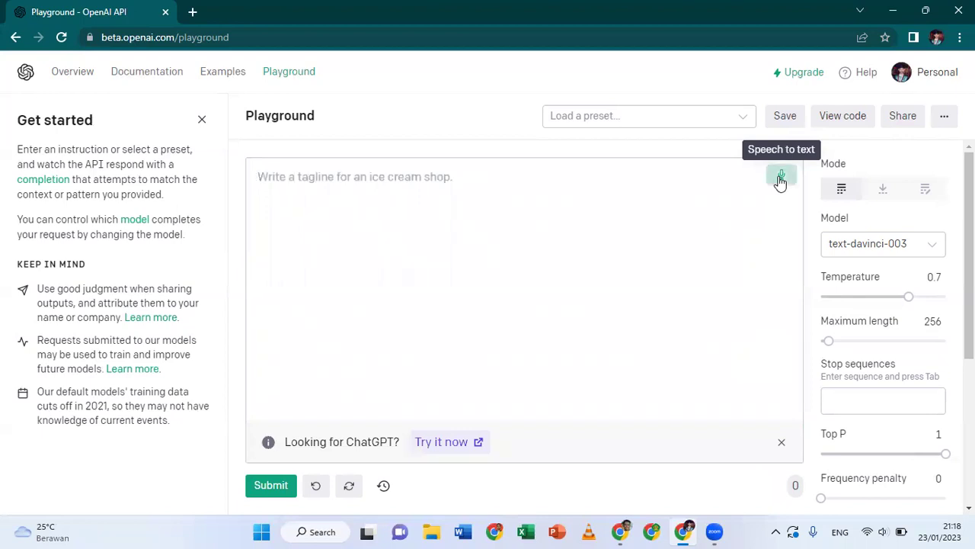
Step: Record a spoken prompt with microphone access allowed, transcribed as 'Make an article about learning English'
{"action": "left_click", "coordinate": [781, 178]}
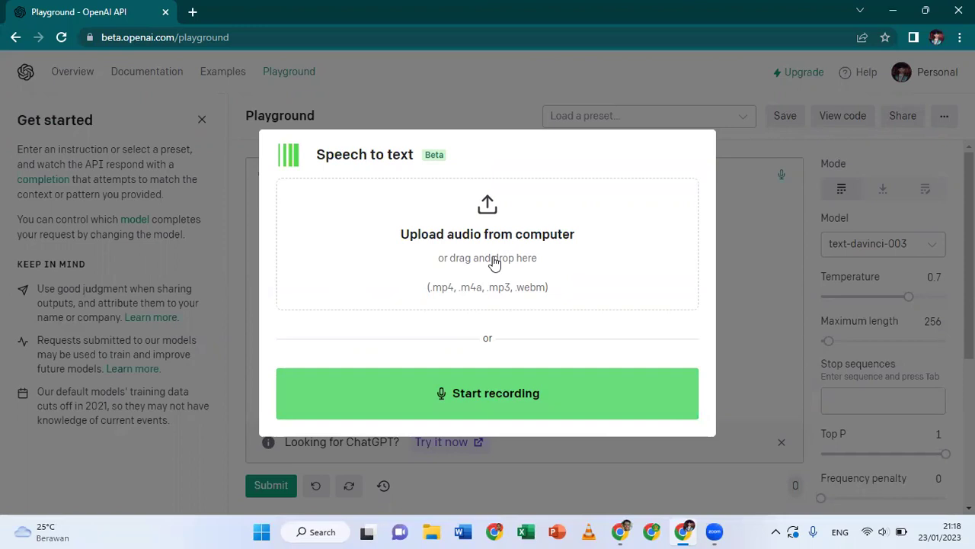
{"action": "left_click", "coordinate": [478, 390]}
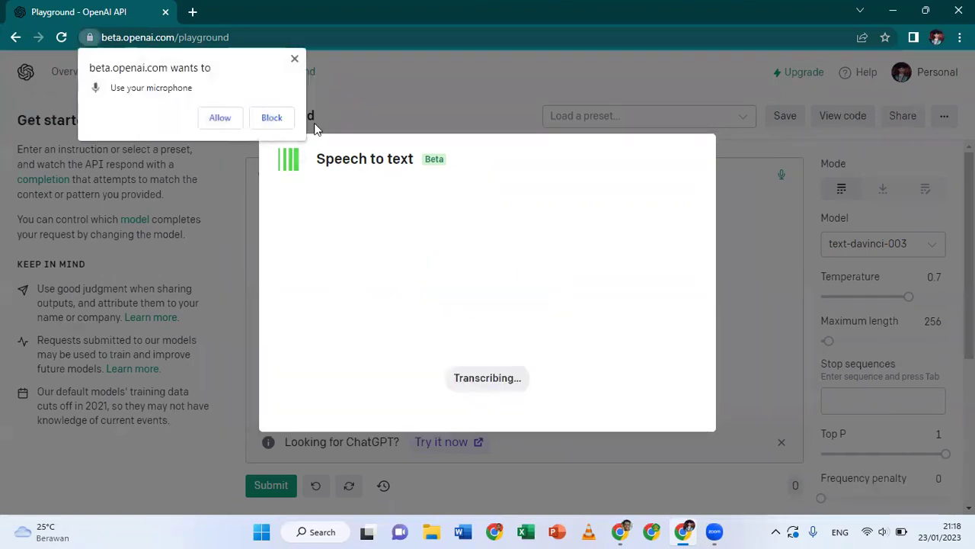
{"action": "left_click", "coordinate": [221, 118]}
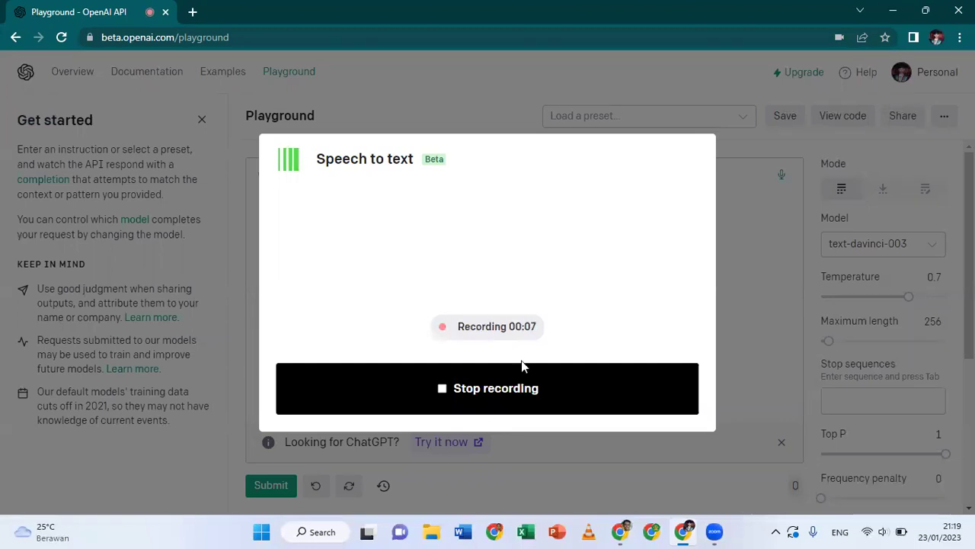
{"action": "left_click", "coordinate": [560, 401]}
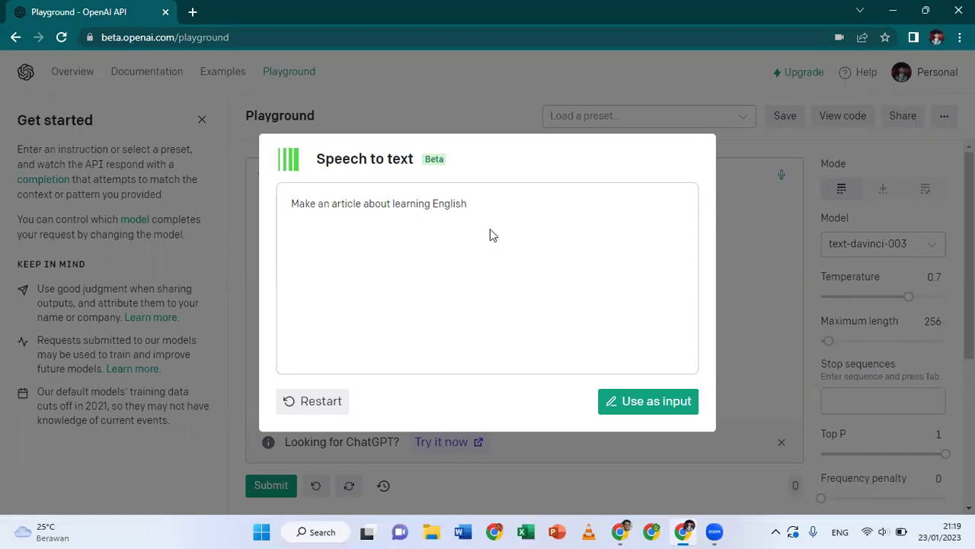
Step: Insert the dictated prompt into the editor and submit it, which returns a model-overloaded error
{"action": "left_click", "coordinate": [632, 412]}
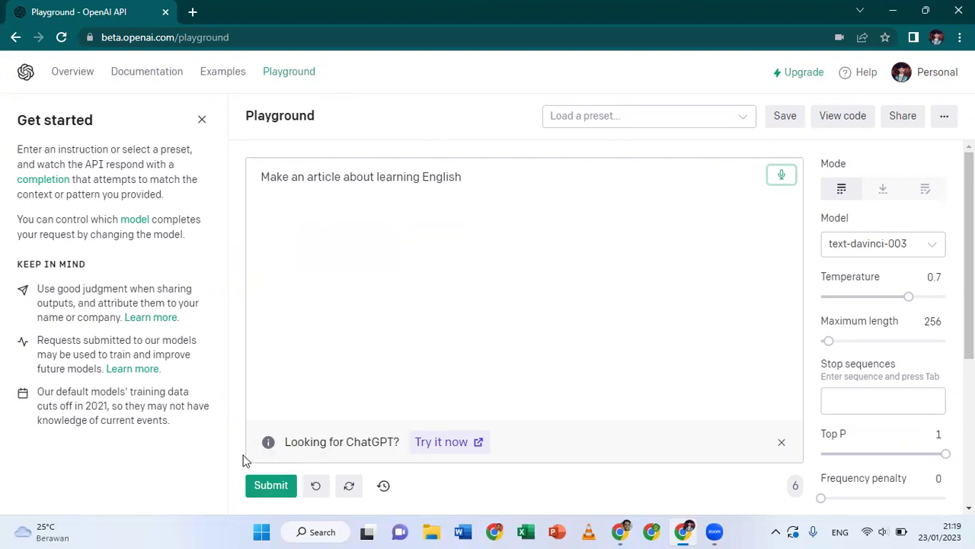
{"action": "left_click", "coordinate": [271, 486]}
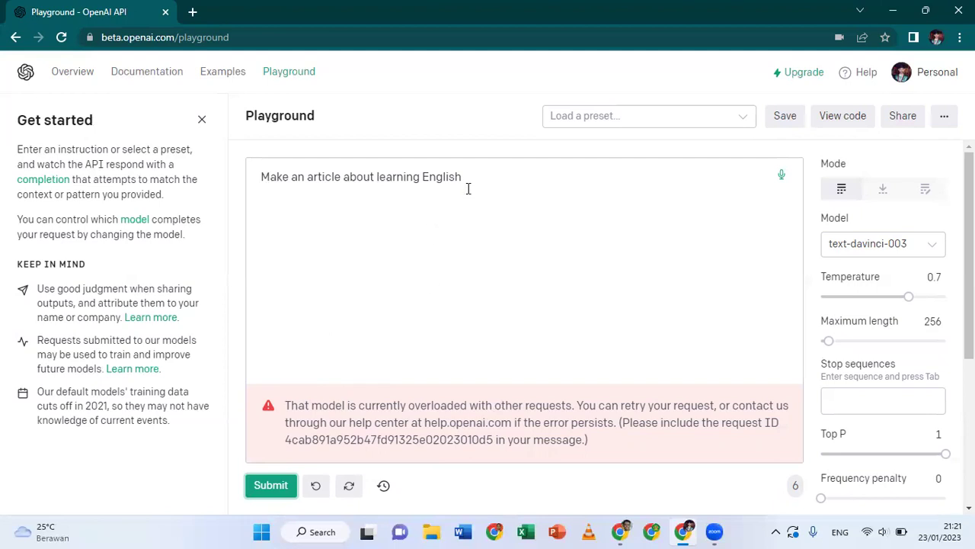
Step: After the model-overloaded error, select all of the English-learning prompt text
{"action": "key", "text": "ctrl+a"}
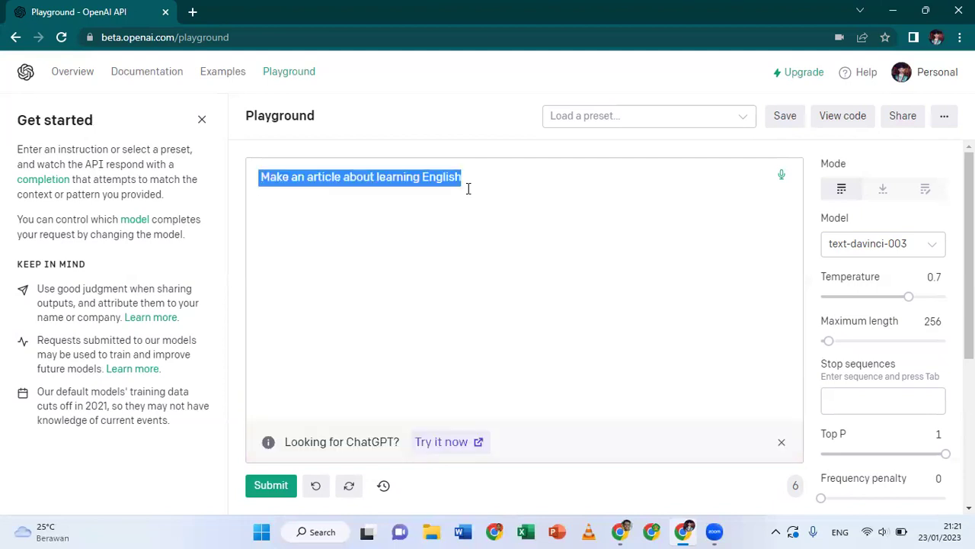
Step: Delete the selected English-learning prompt, leaving the editor empty at 0 tokens
{"action": "key", "text": "BackSpace"}
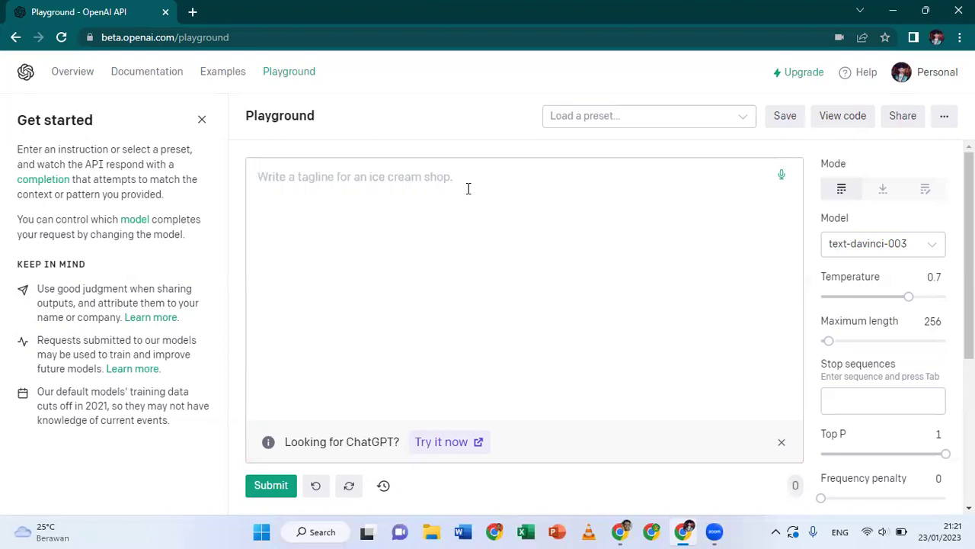
Step: In a new tab, search Google for 'emergency remote teaching educause review'
{"action": "left_click", "coordinate": [192, 11]}
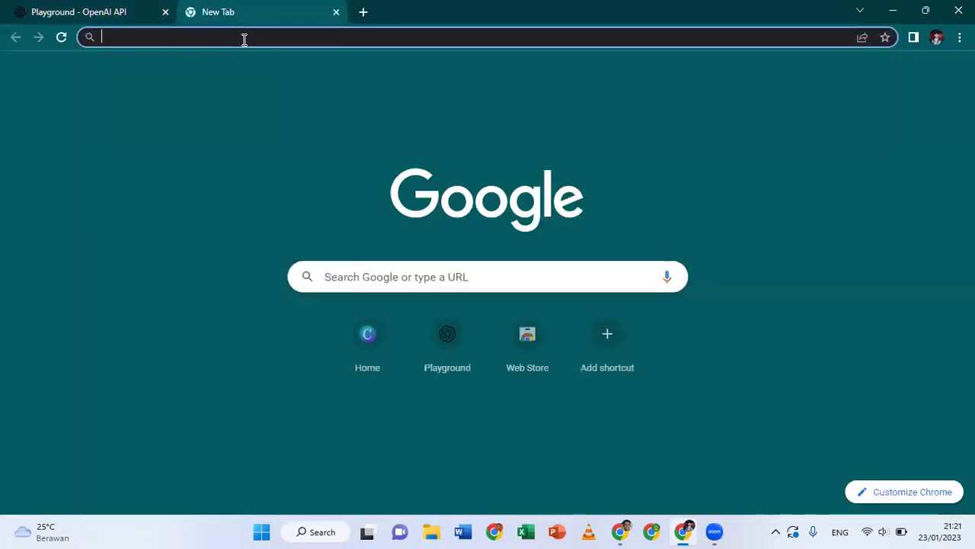
{"action": "type", "text": "emergency"}
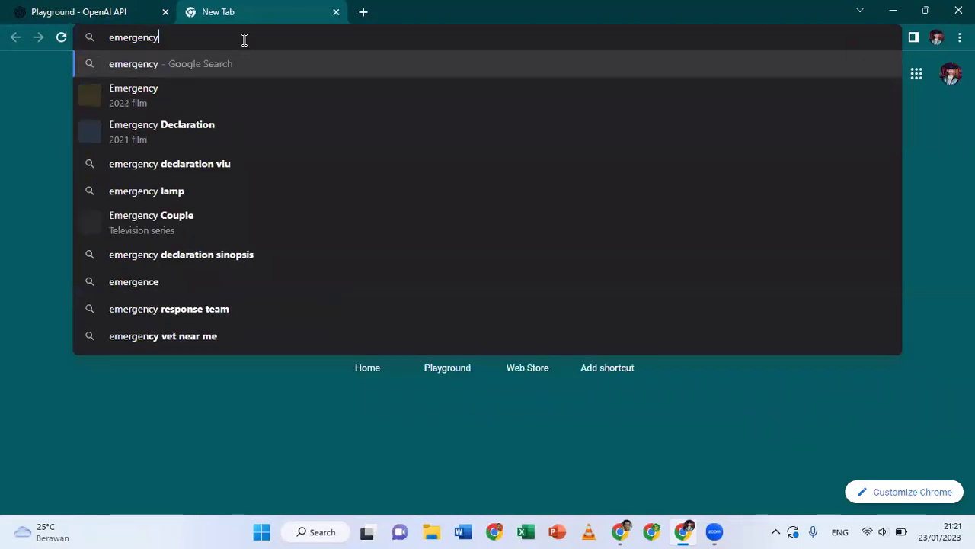
{"action": "type", "text": " remote"}
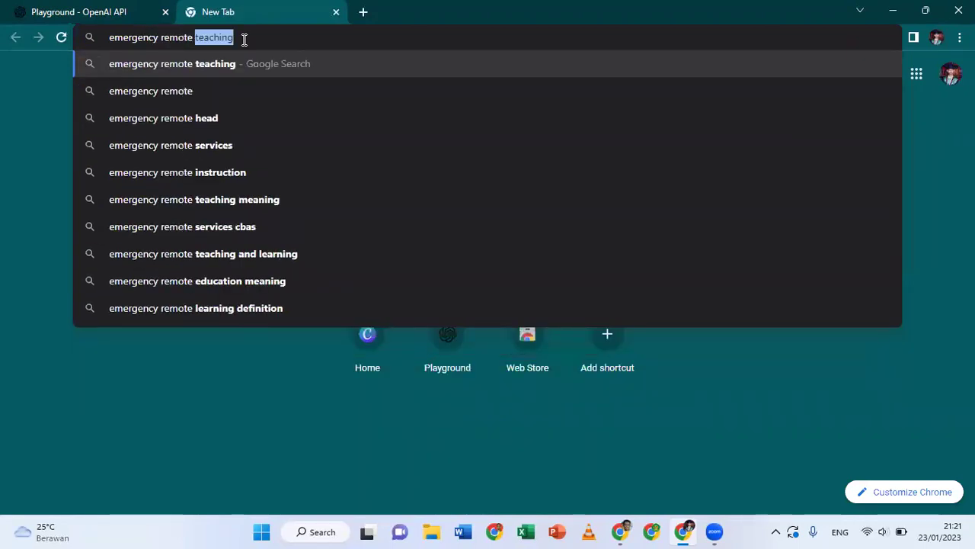
{"action": "key", "text": "Right"}
{"action": "type", "text": "edu"}
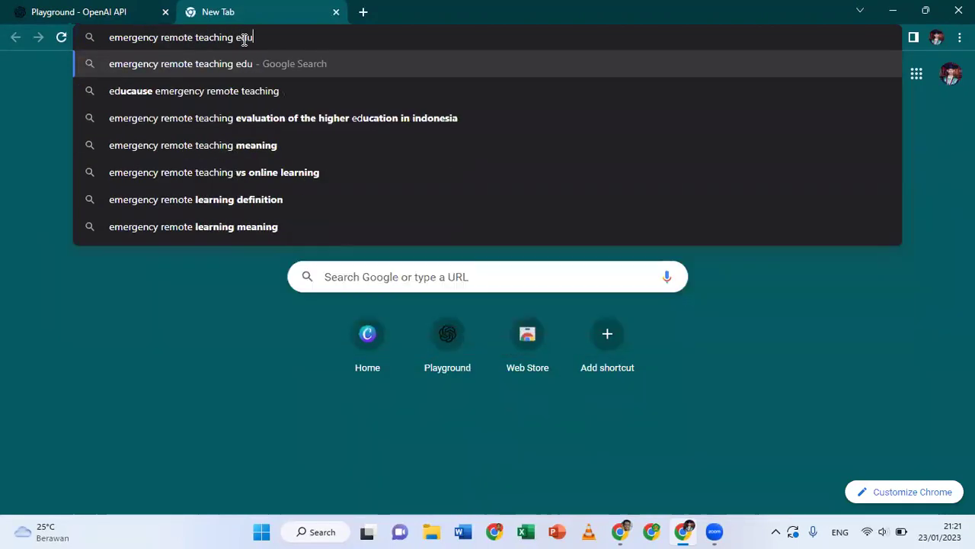
{"action": "type", "text": "ca"}
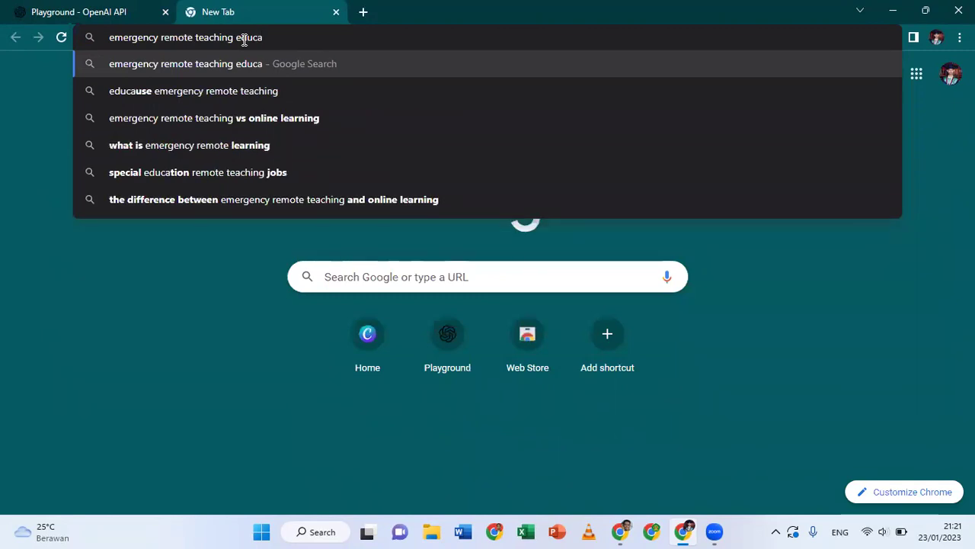
{"action": "type", "text": "use review"}
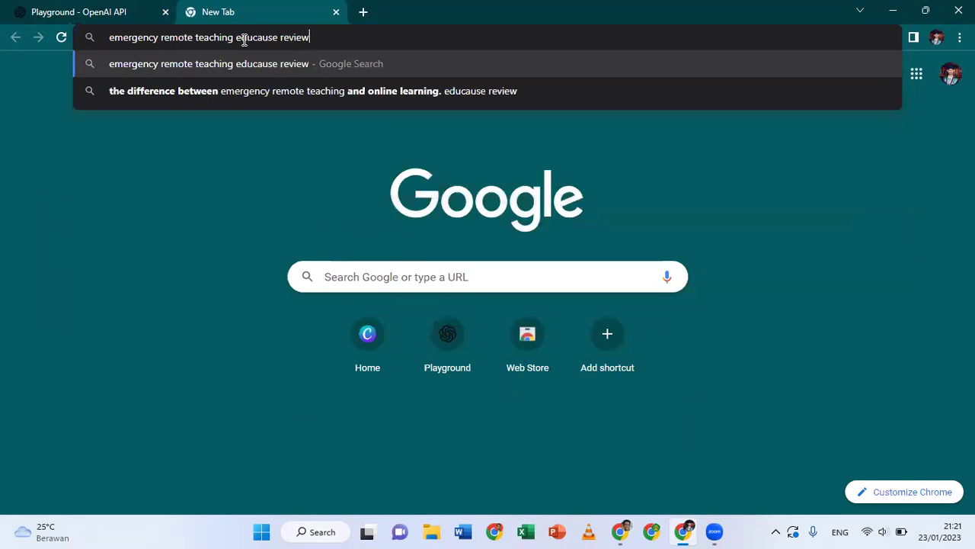
{"action": "key", "text": "Return"}
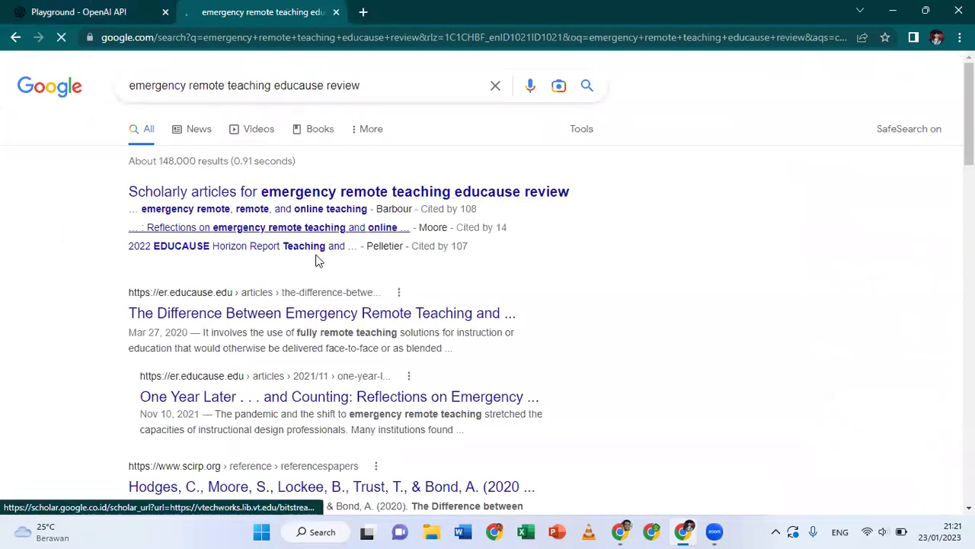
Step: Open the EDUCAUSE Review article on emergency remote teaching and select its URL
{"action": "left_click", "coordinate": [332, 324]}
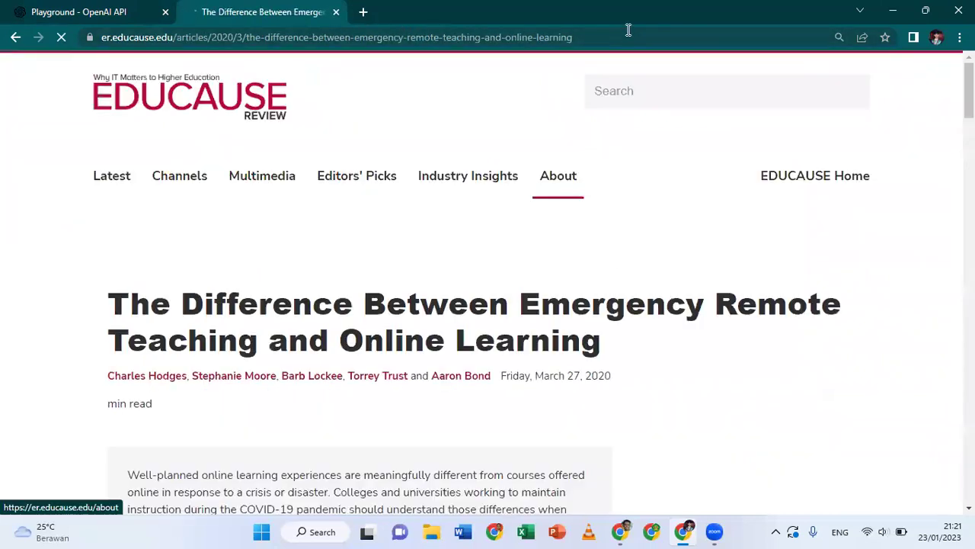
{"action": "left_click", "coordinate": [625, 34]}
{"action": "key", "text": "ctrl+c"}
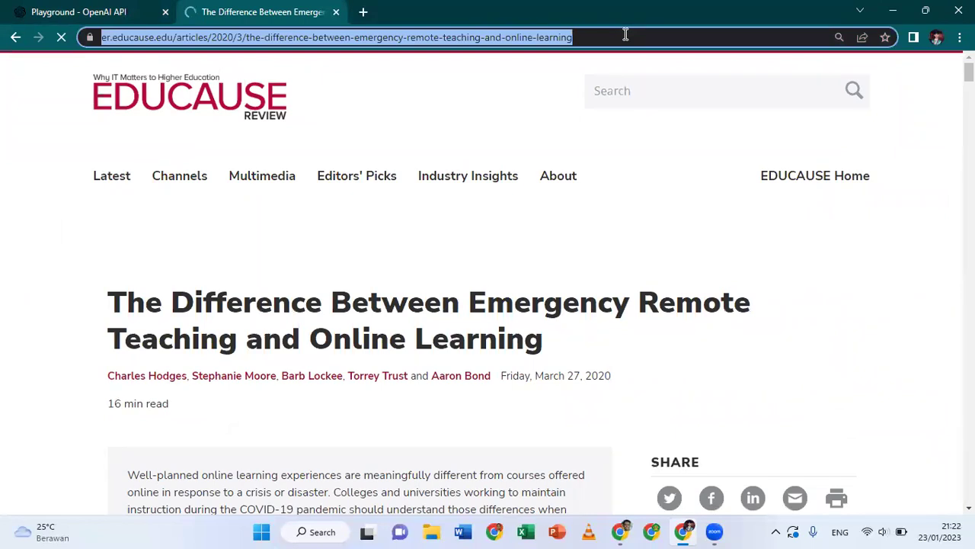
Step: In Playground, enter 'write the summary about the article on' followed by the pasted EDUCAUSE URL
{"action": "left_click", "coordinate": [68, 15]}
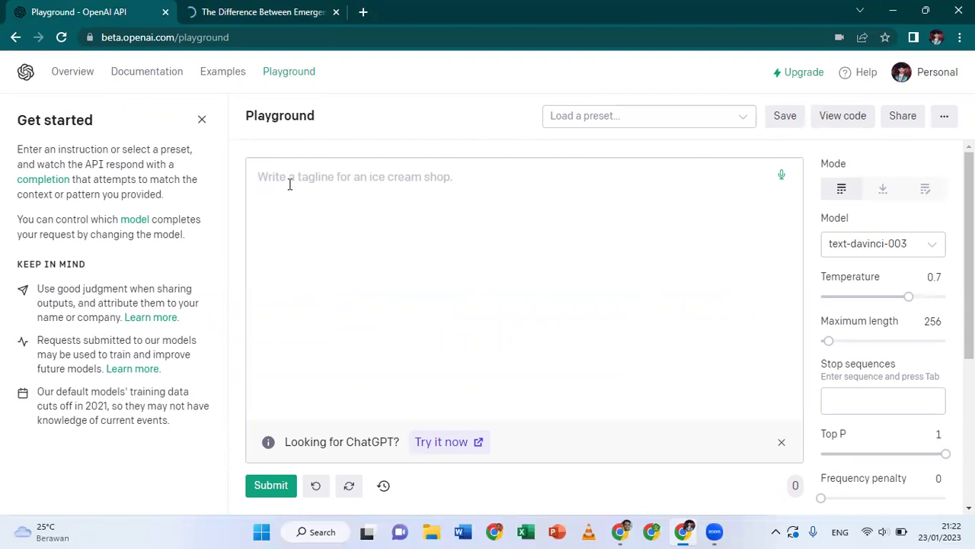
{"action": "type", "text": "write a summar"}
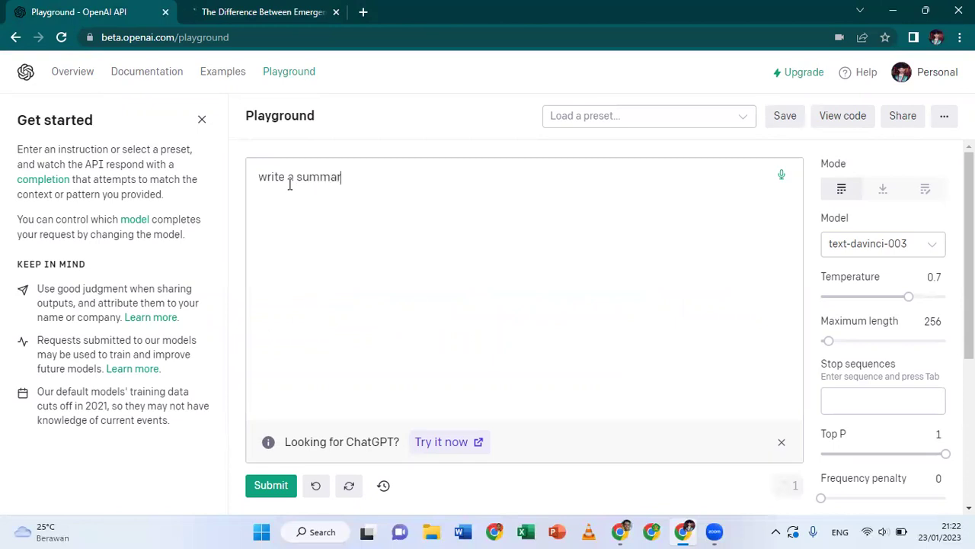
{"action": "type", "text": "y about the a"}
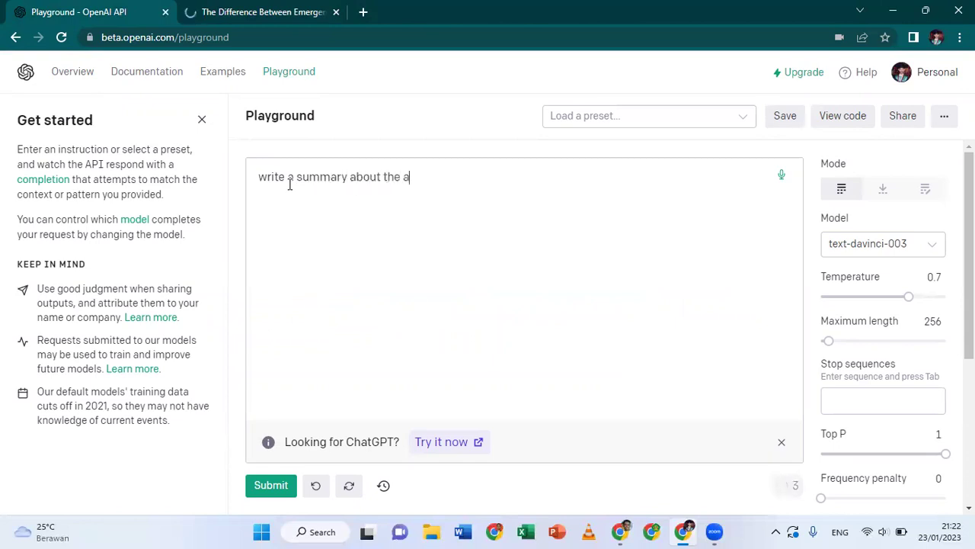
{"action": "type", "text": "rticle on"}
{"action": "key", "text": "ctrl+v"}
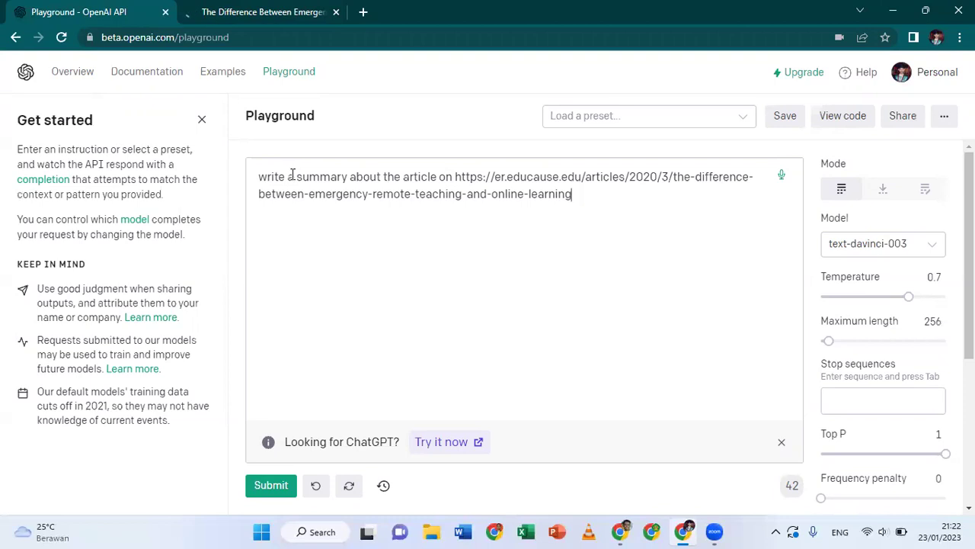
{"action": "double_click", "coordinate": [291, 176]}
{"action": "type", "text": "the"}
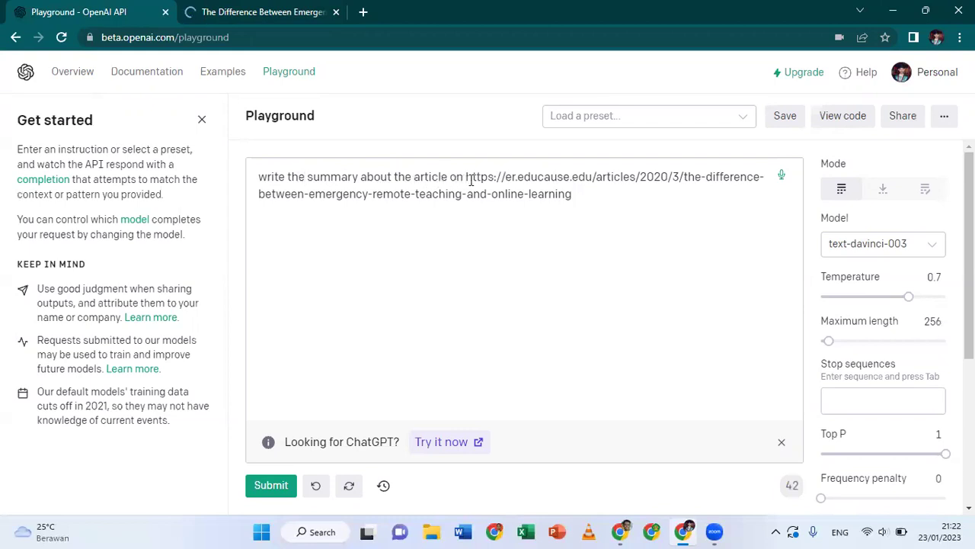
{"action": "left_click", "coordinate": [571, 199]}
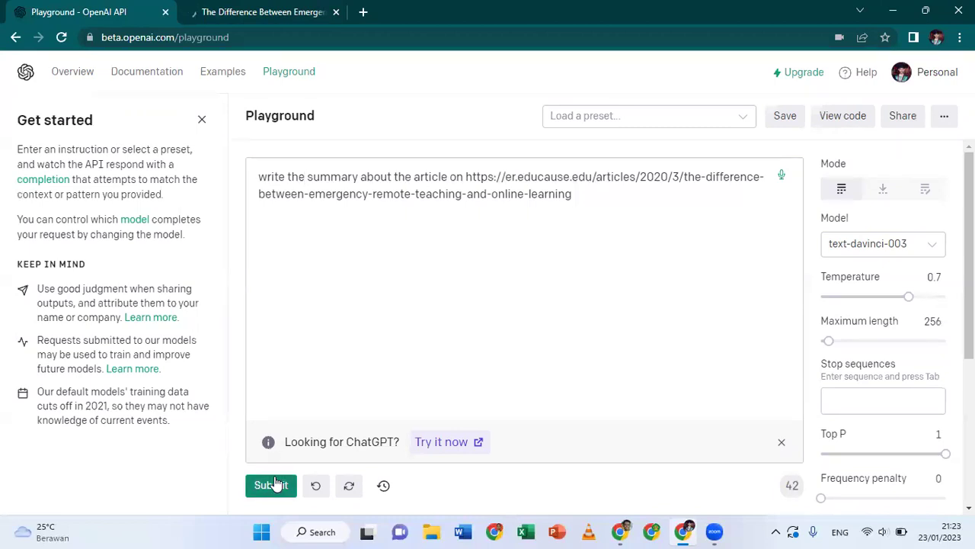
Step: Submit the 42-token EDUCAUSE summary prompt, which returns a model-overloaded error
{"action": "left_click", "coordinate": [273, 484]}
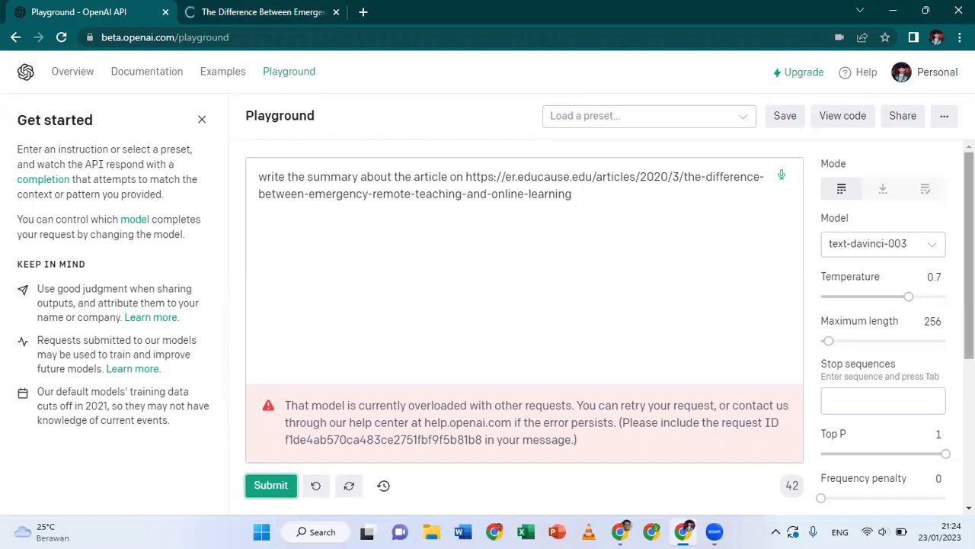
{"action": "scroll", "coordinate": [969, 251], "scroll_direction": "down", "scroll_amount": 3}
{"action": "scroll", "coordinate": [969, 252], "scroll_direction": "up", "scroll_amount": 2}
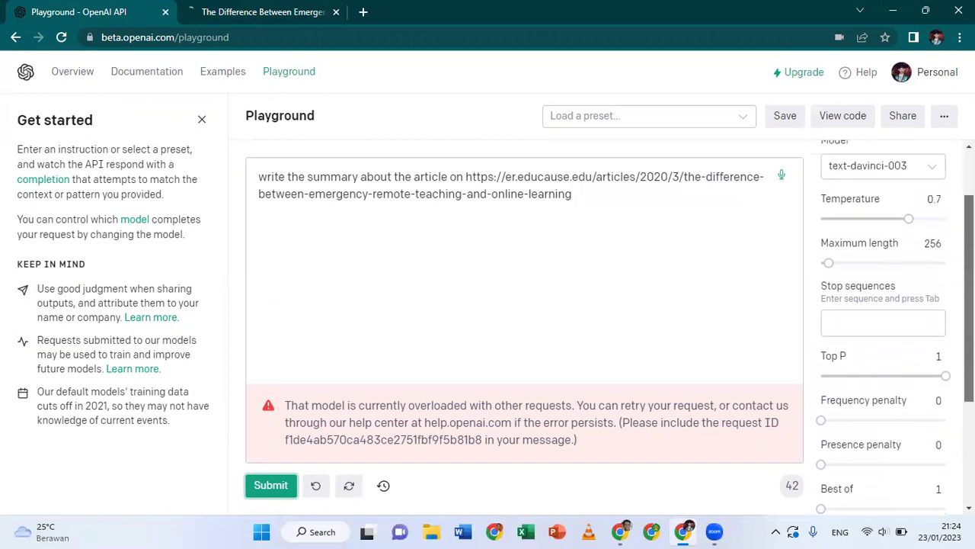
{"action": "scroll", "coordinate": [969, 252], "scroll_direction": "up", "scroll_amount": 1}
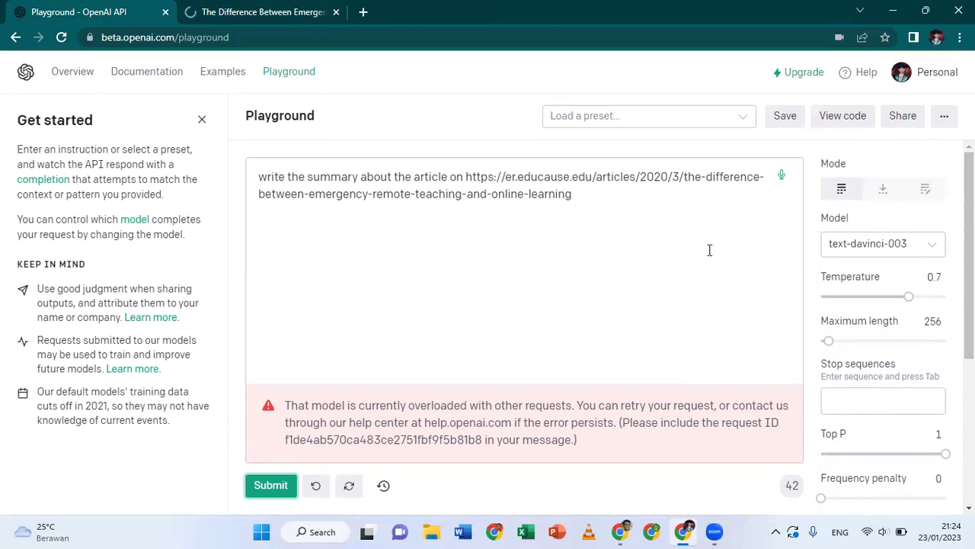